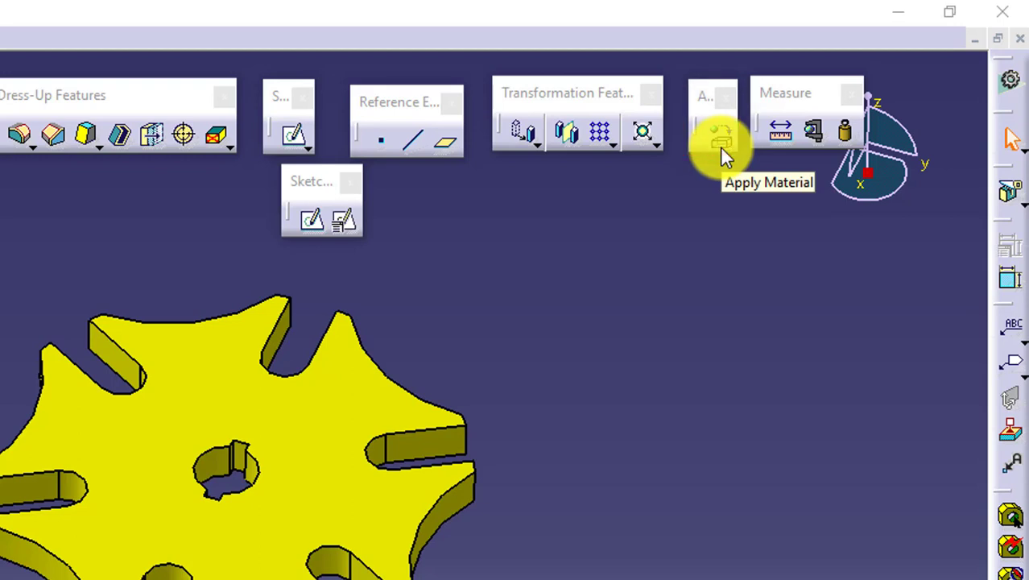
Open the material Library and switch it to the Construction materials.
left_click(721, 146)
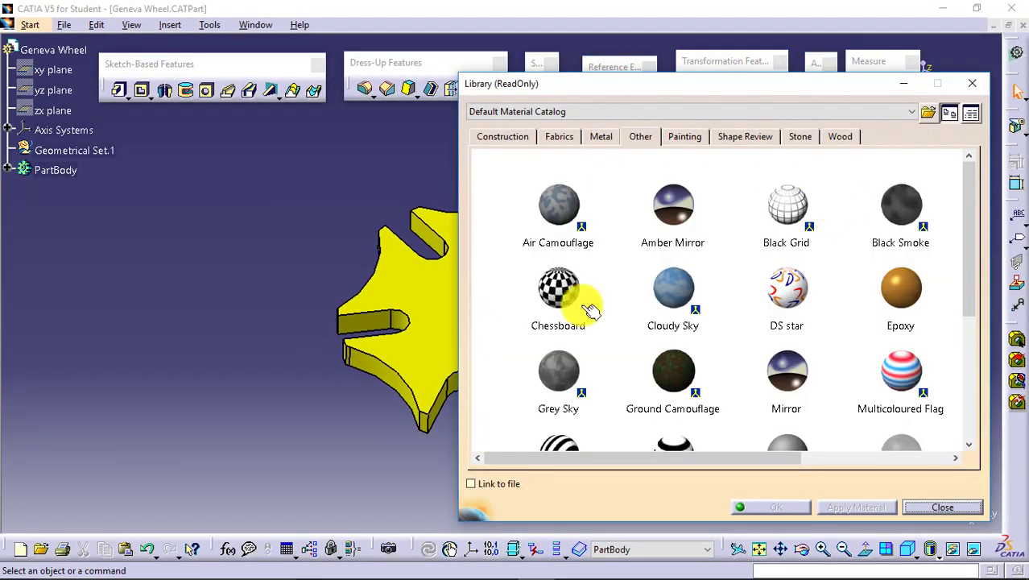
left_click(788, 372)
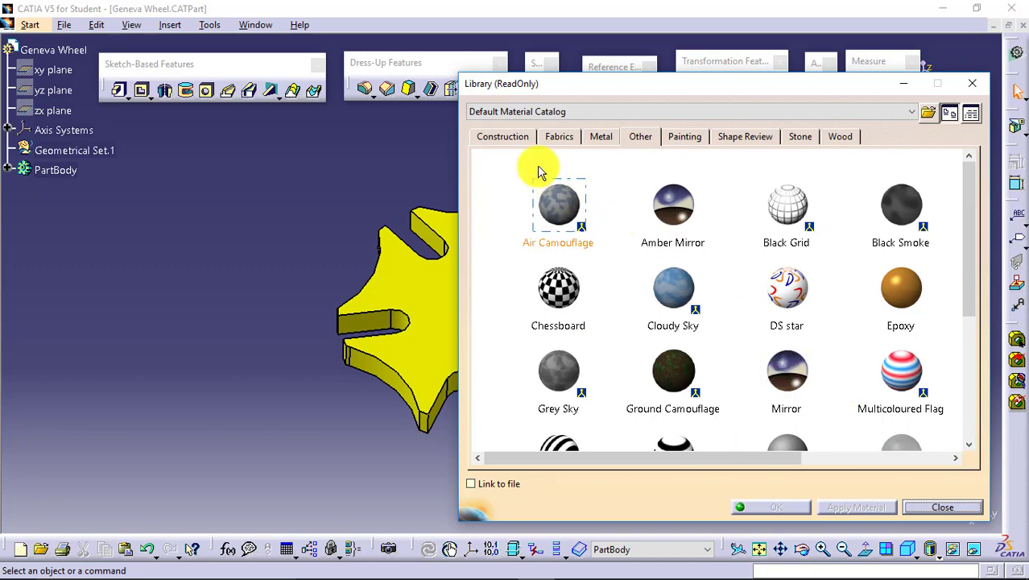
left_click(508, 136)
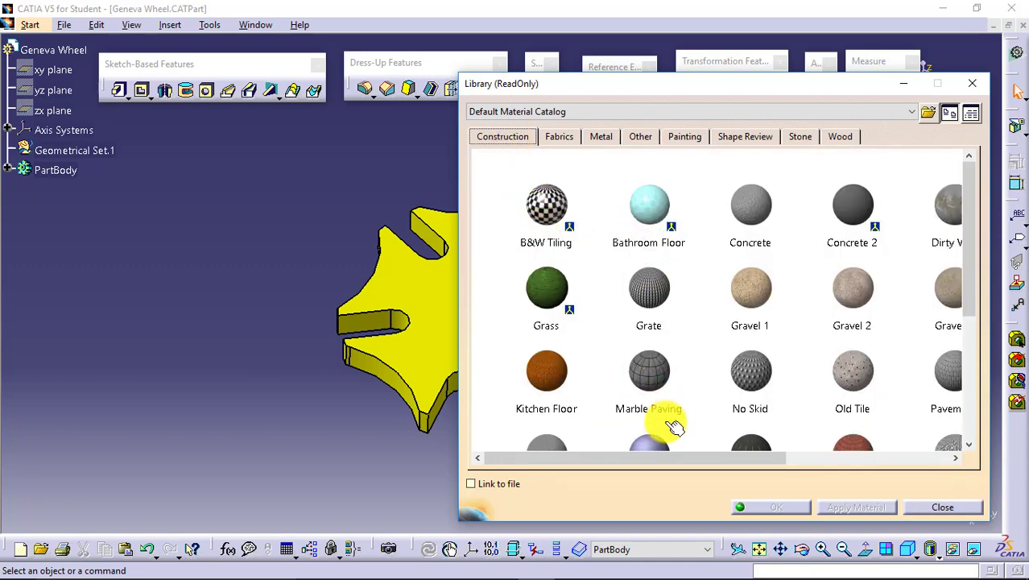
mouse_move(657, 458)
left_mouse_down()
mouse_move(696, 456)
mouse_move(641, 451)
left_mouse_up()
Preview Construction materials: B&W Tiling, Grass, Grate, Marble Paving, No Skid, Old Tile, Gravel 1, Concrete.
left_click(554, 218)
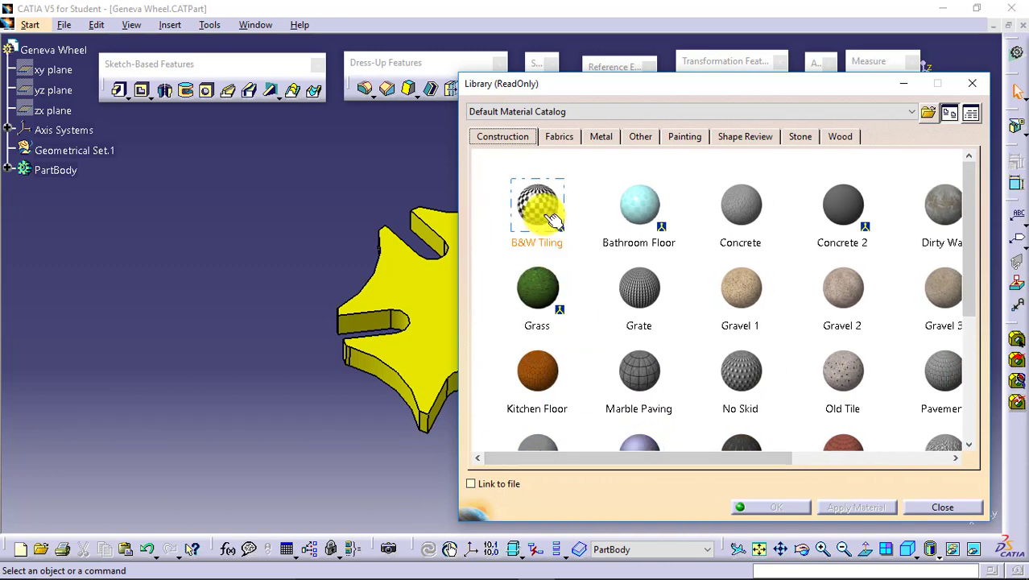
left_click(558, 288)
left_click(638, 298)
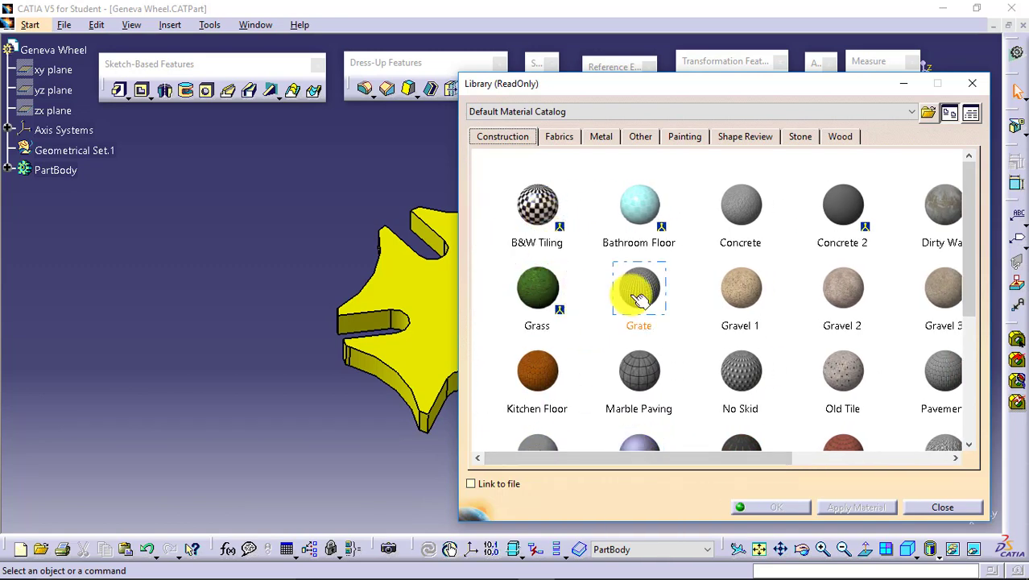
left_click(661, 375)
left_click(749, 377)
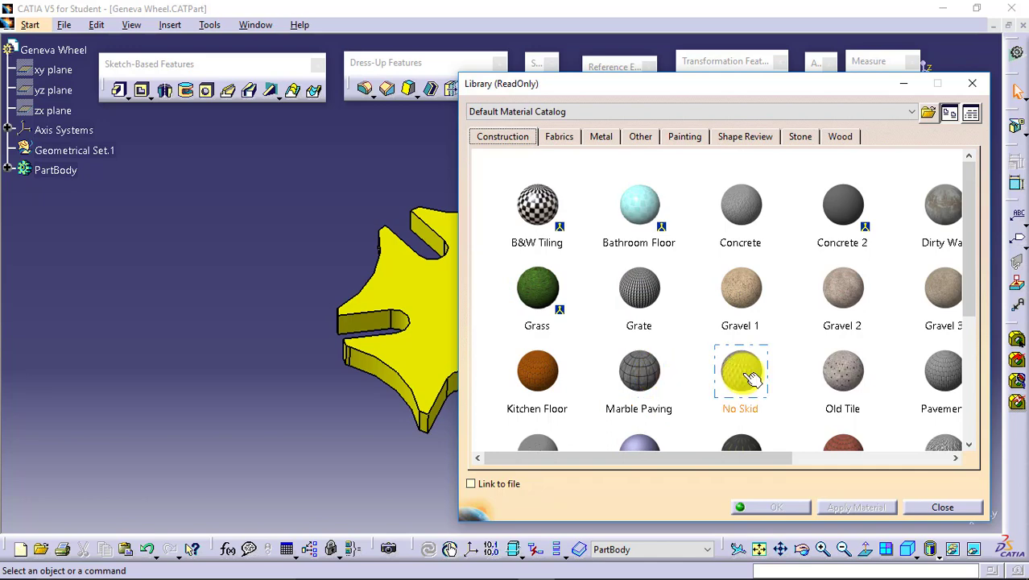
left_click(846, 379)
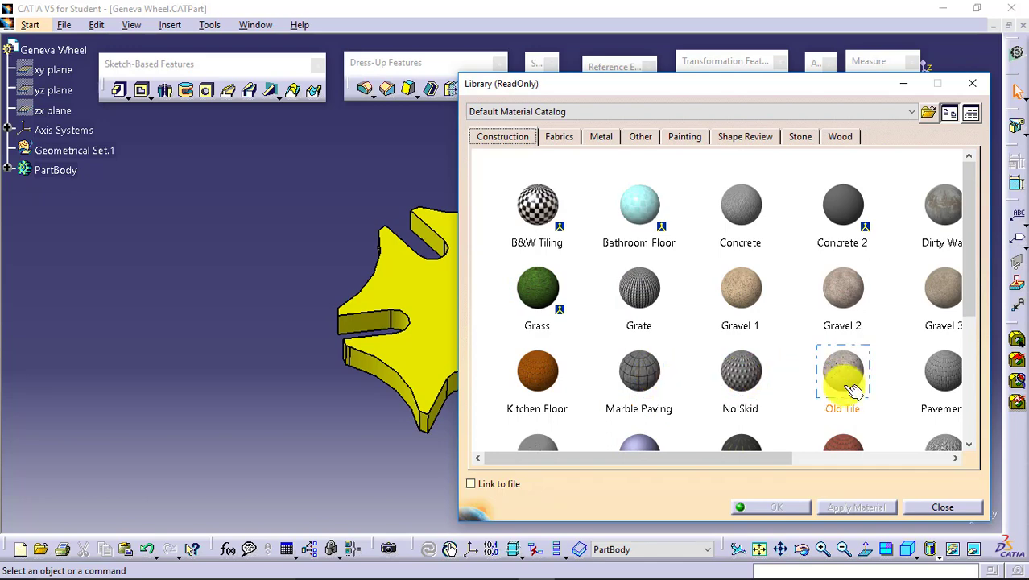
left_click(761, 265)
left_click(752, 227)
Browse the Fabrics and Metal materials, previewing Fabric 5 and Eroded metal 1.
left_click(561, 143)
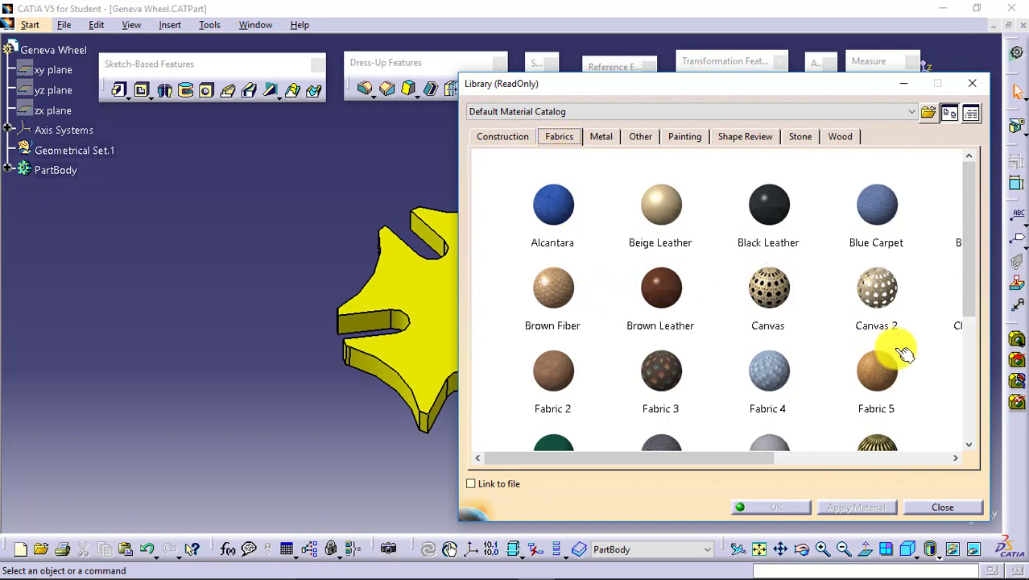
left_click(887, 356)
scroll(894, 351, "down", 3)
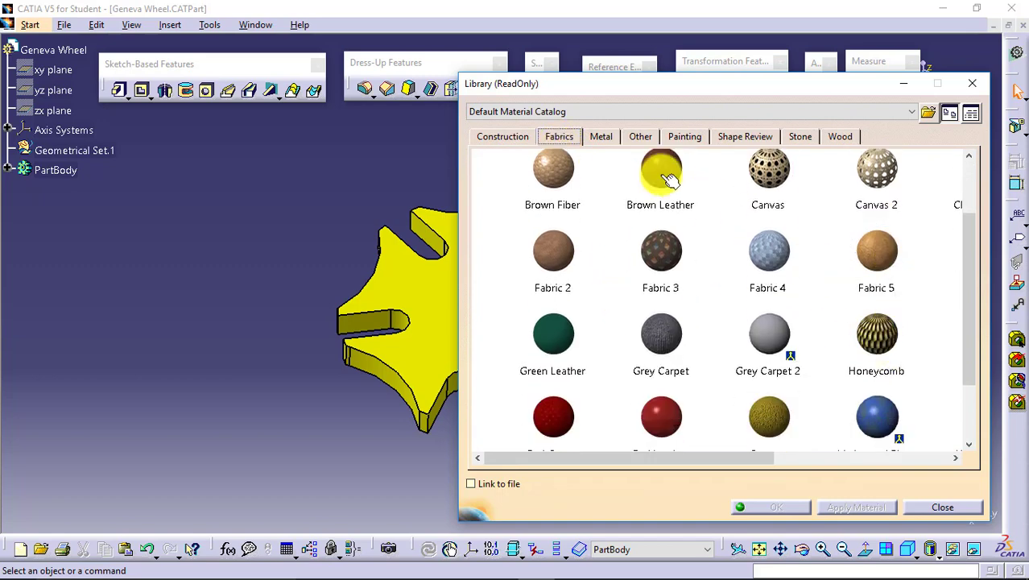
left_click(612, 140)
left_click(749, 270)
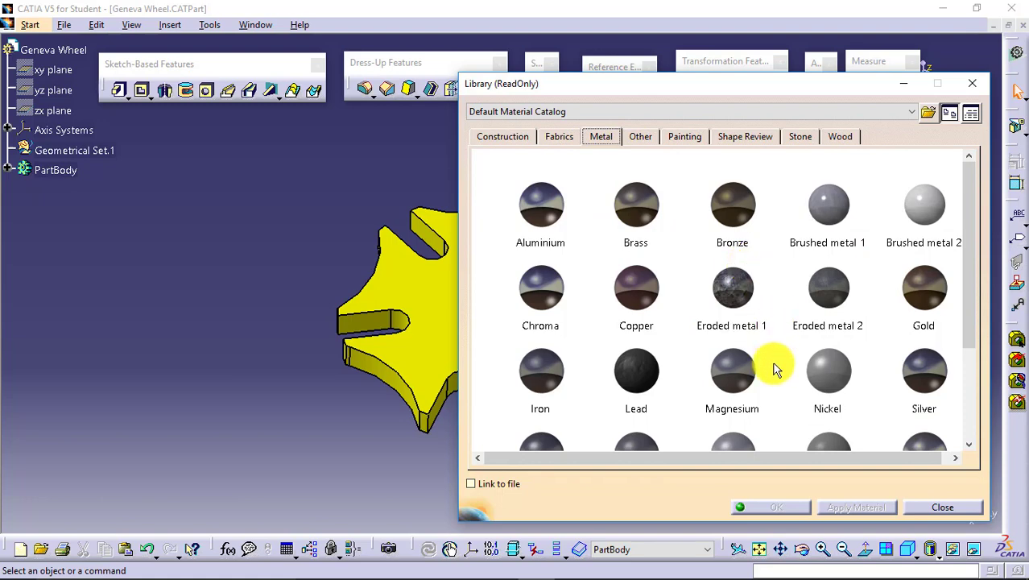
scroll(796, 364, "down", 5)
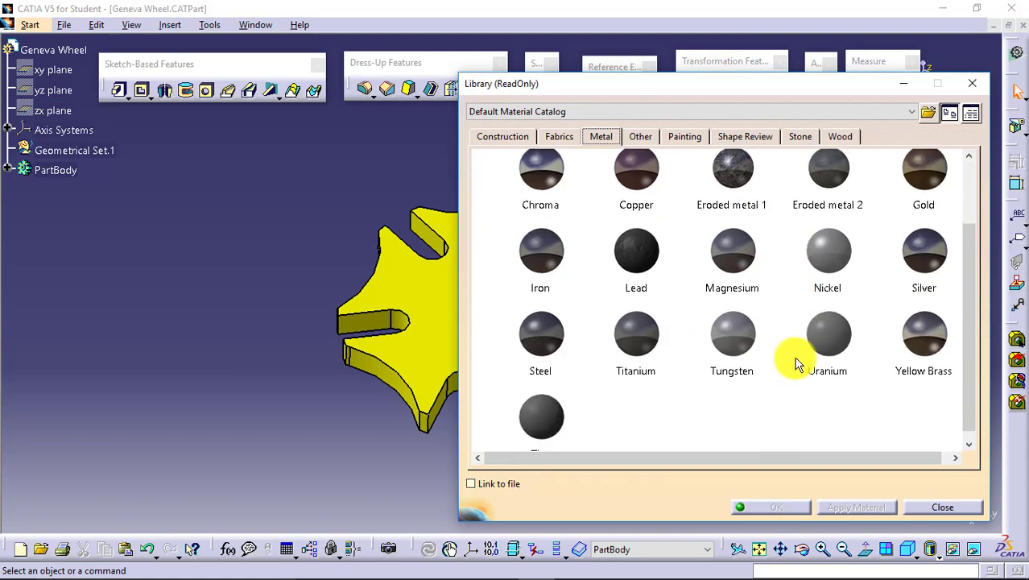
scroll(795, 364, "up", 5)
Look through the Other, Painting, Shape Review and Stone materials, ending on Wood.
left_click(643, 136)
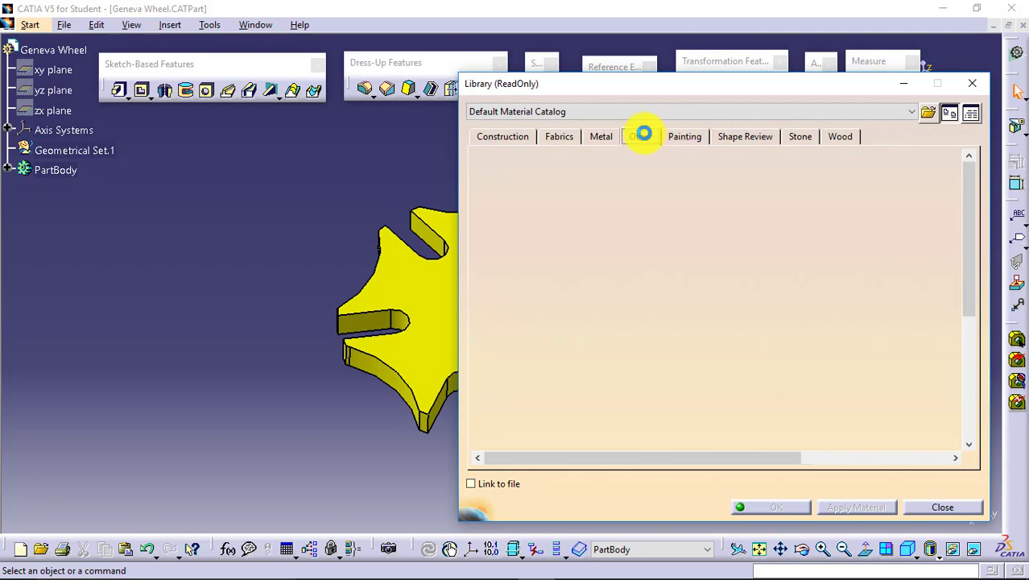
scroll(726, 310, "down", 1)
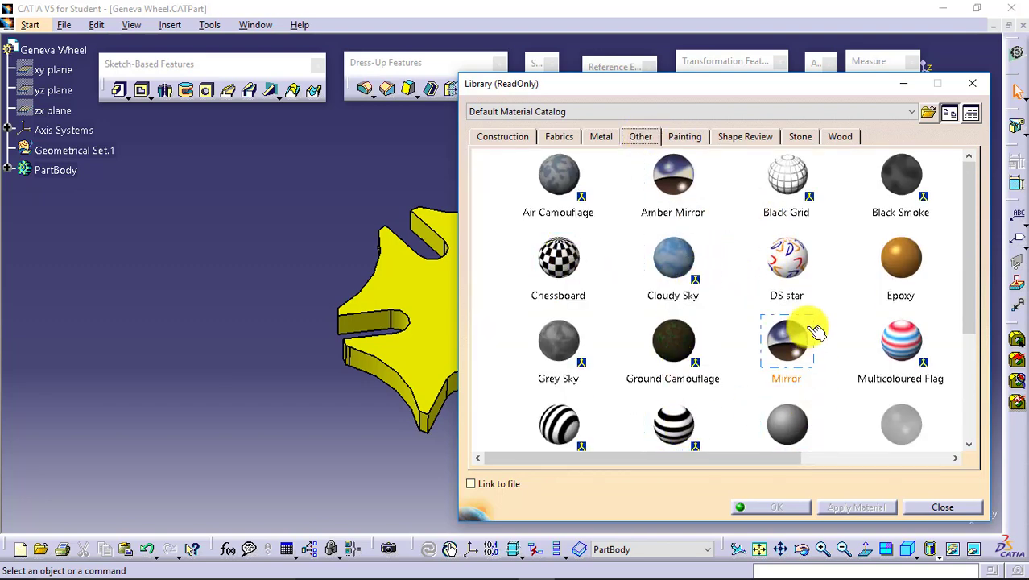
left_click(677, 136)
scroll(792, 373, "down", 3)
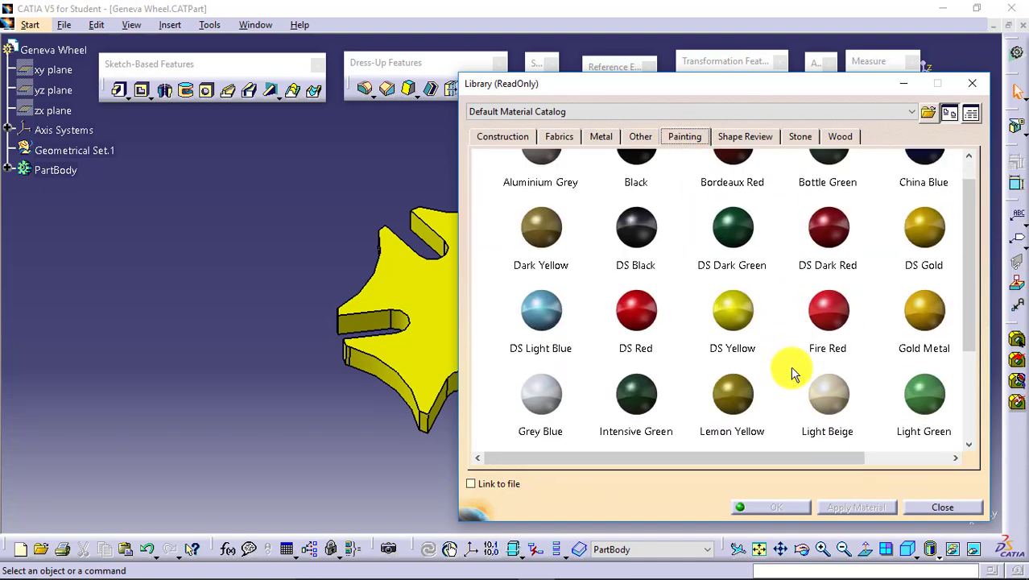
left_click(755, 137)
scroll(758, 230, "down", 3)
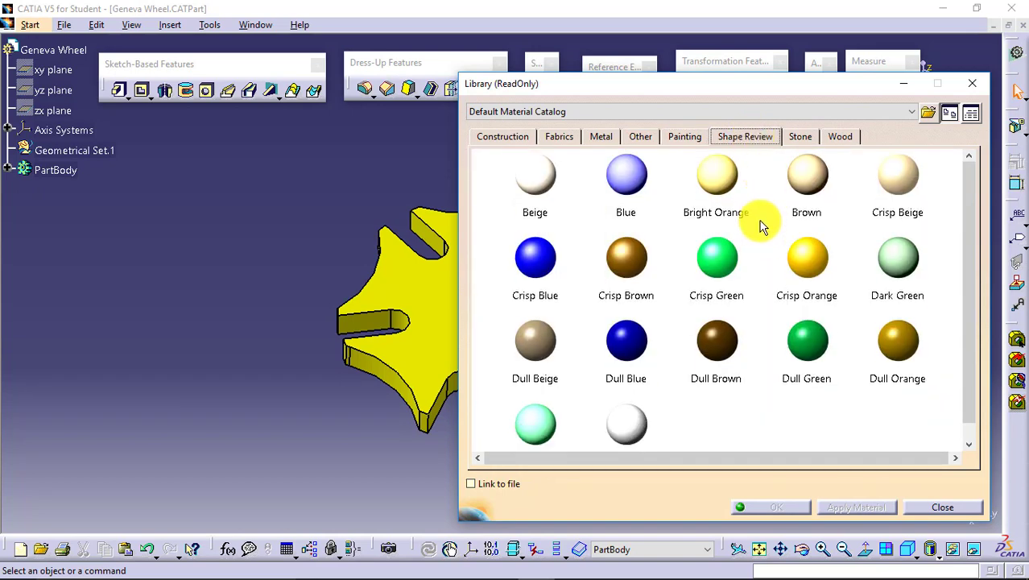
scroll(761, 254, "up", 3)
left_click(799, 137)
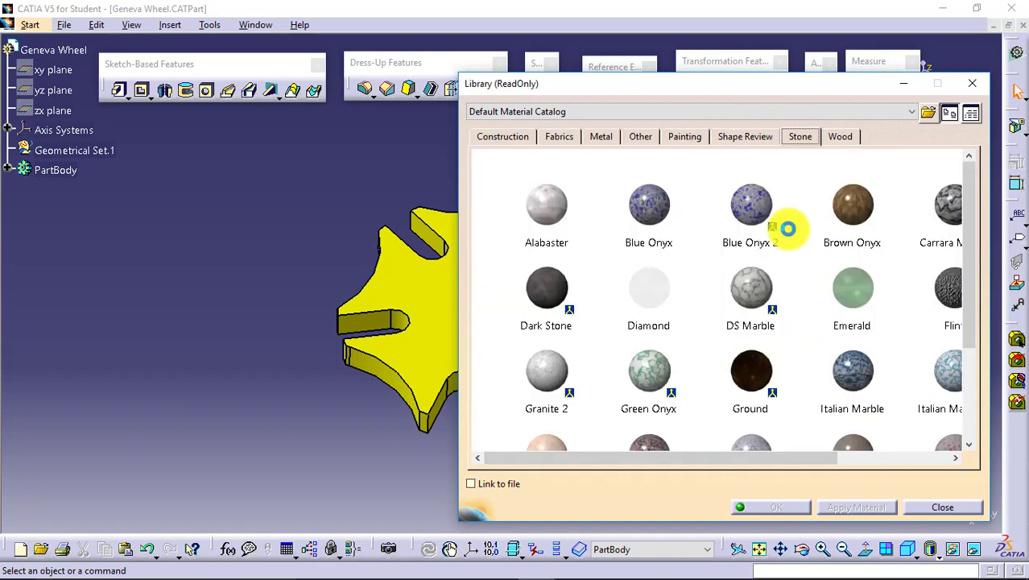
scroll(793, 364, "down", 2)
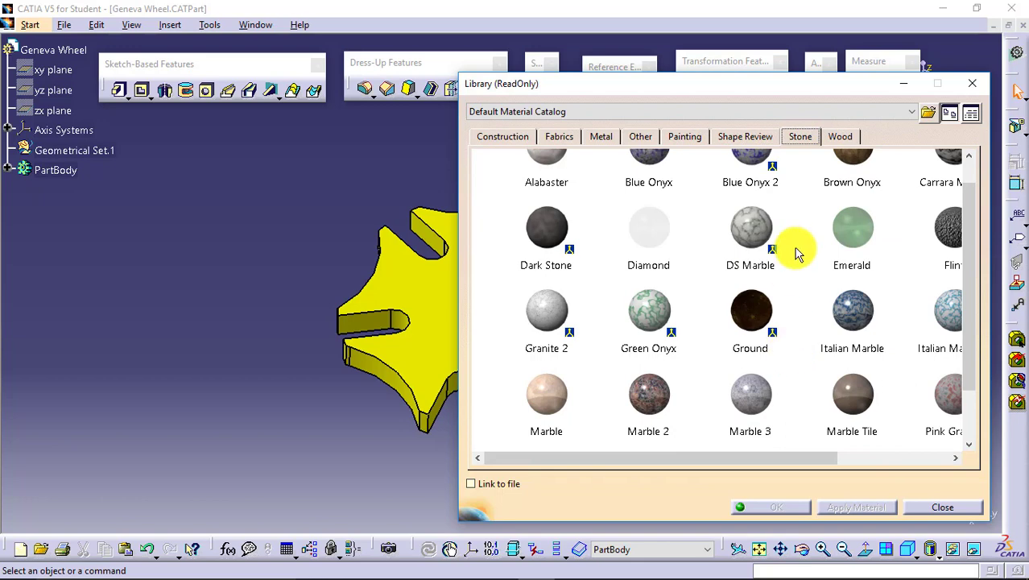
left_click(839, 140)
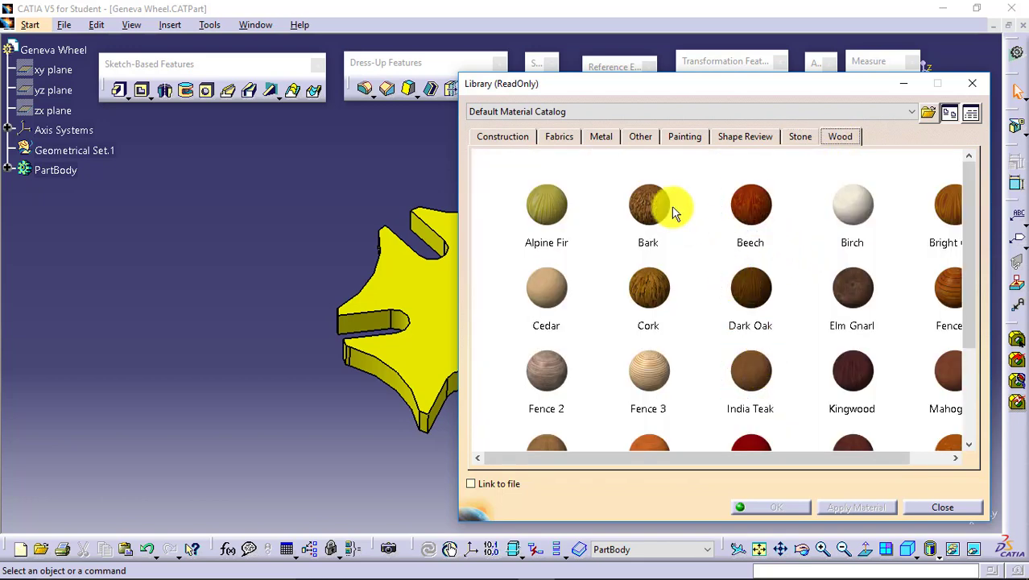
Apply the Metal library's Titanium material to the Geneva Wheel part in the tree.
left_click(603, 137)
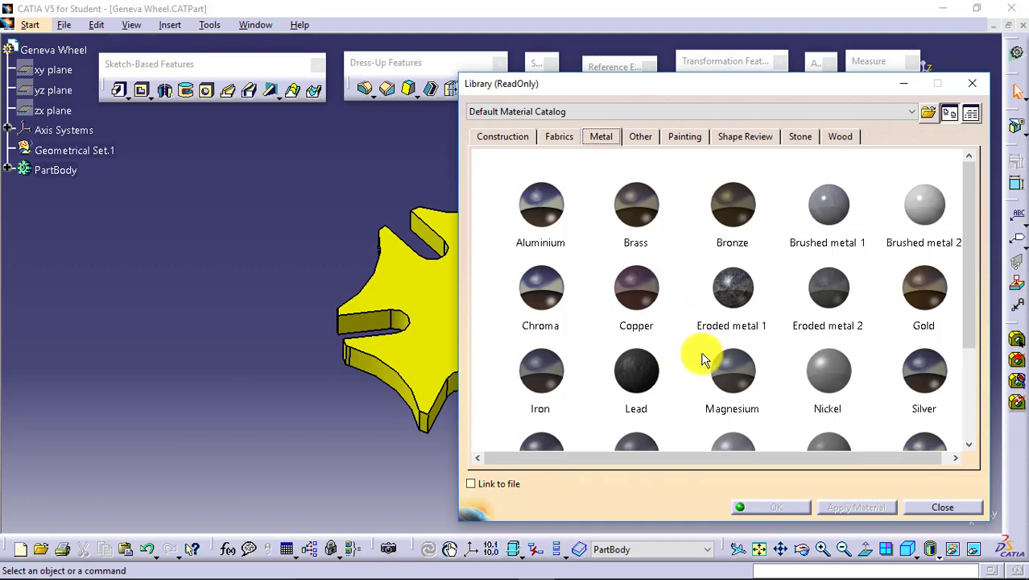
scroll(700, 360, "down", 2)
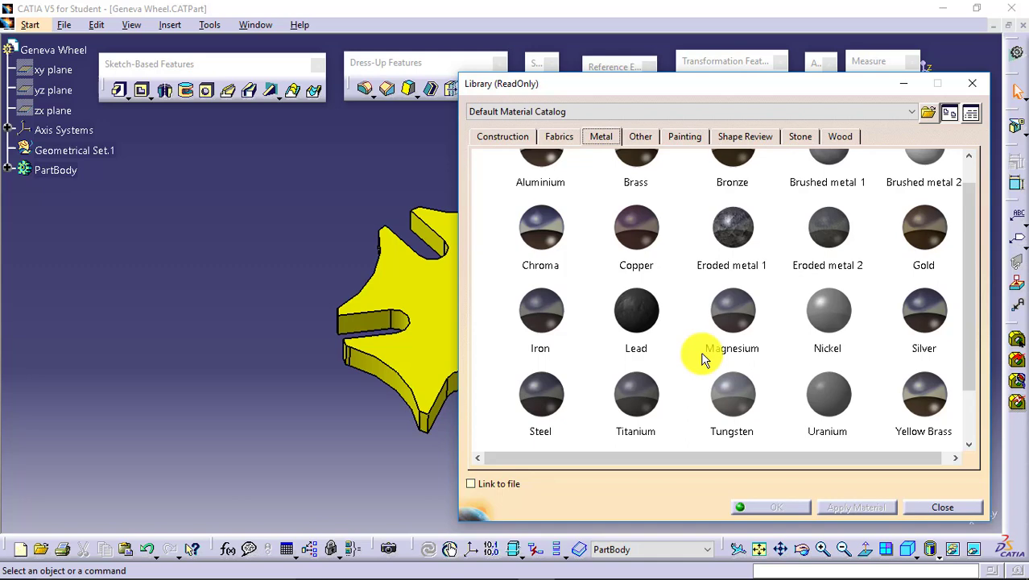
left_click(641, 396)
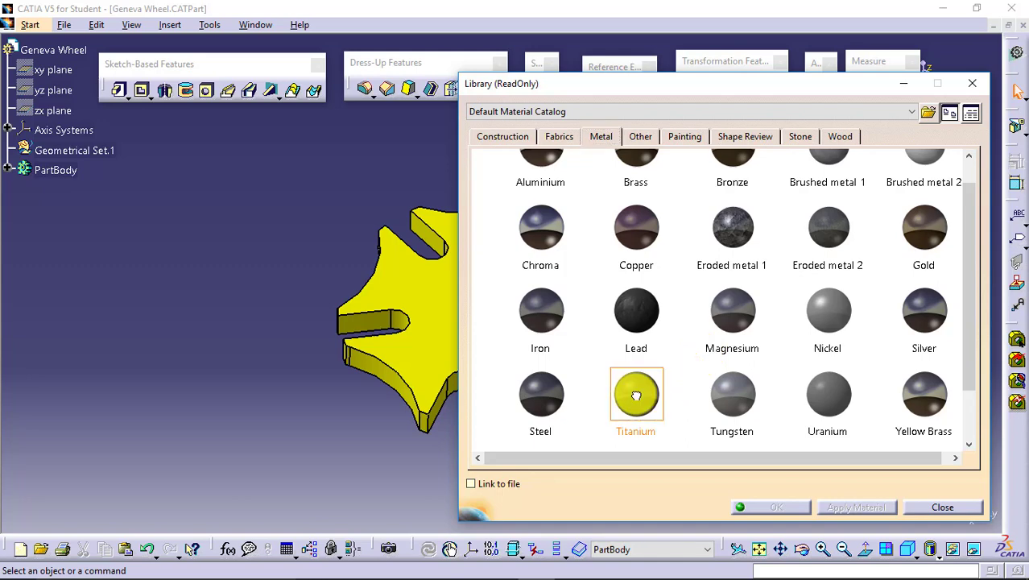
left_click_drag(636, 395, 53, 44)
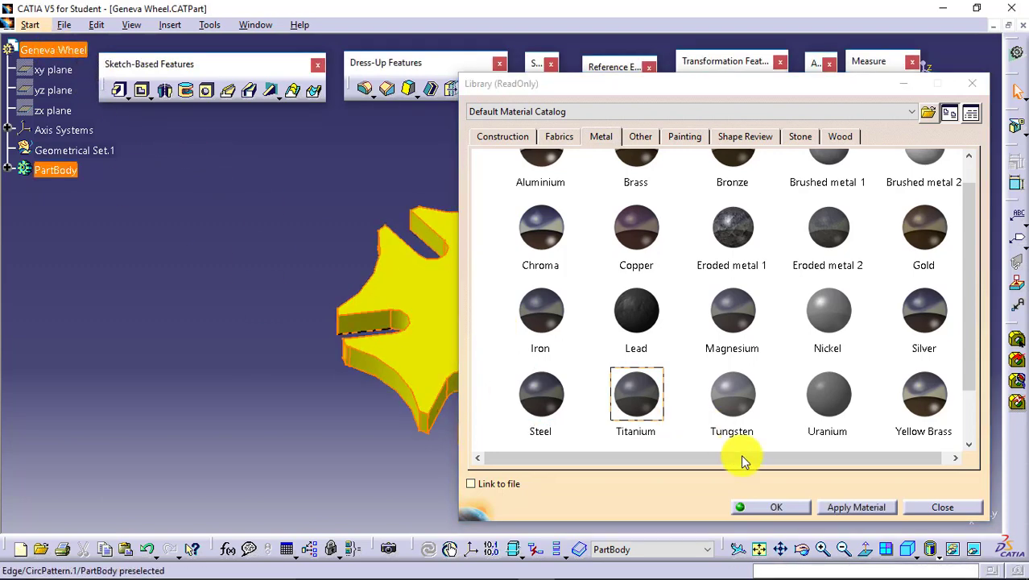
left_click(856, 508)
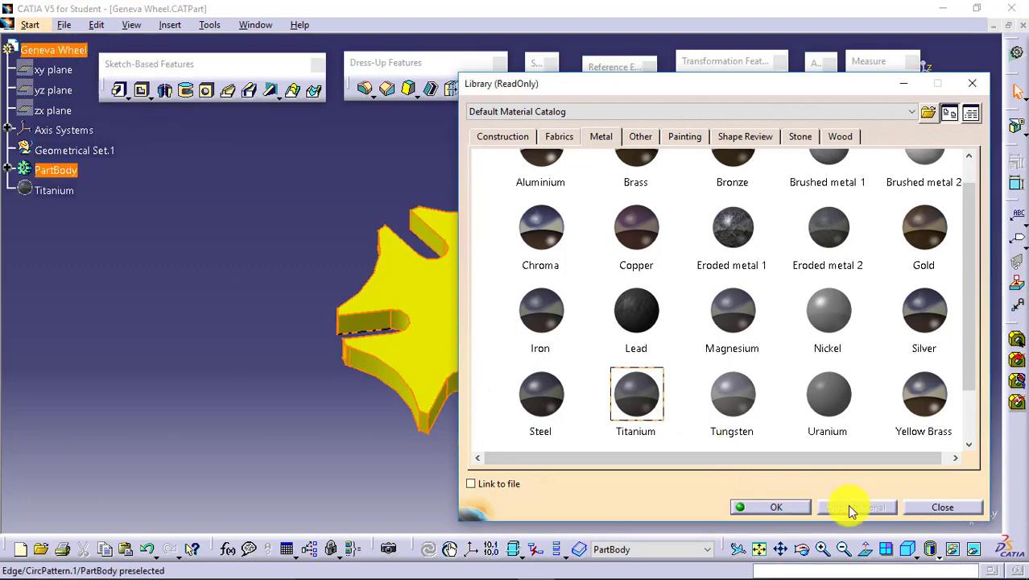
Close the material Library, then select and deselect the Geneva Wheel part.
left_click(798, 512)
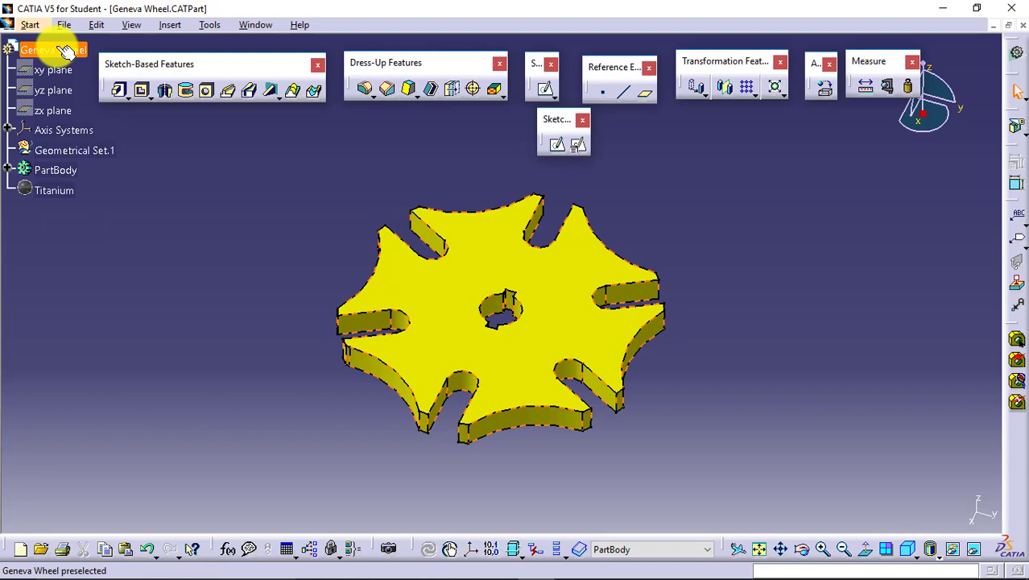
left_click(60, 185)
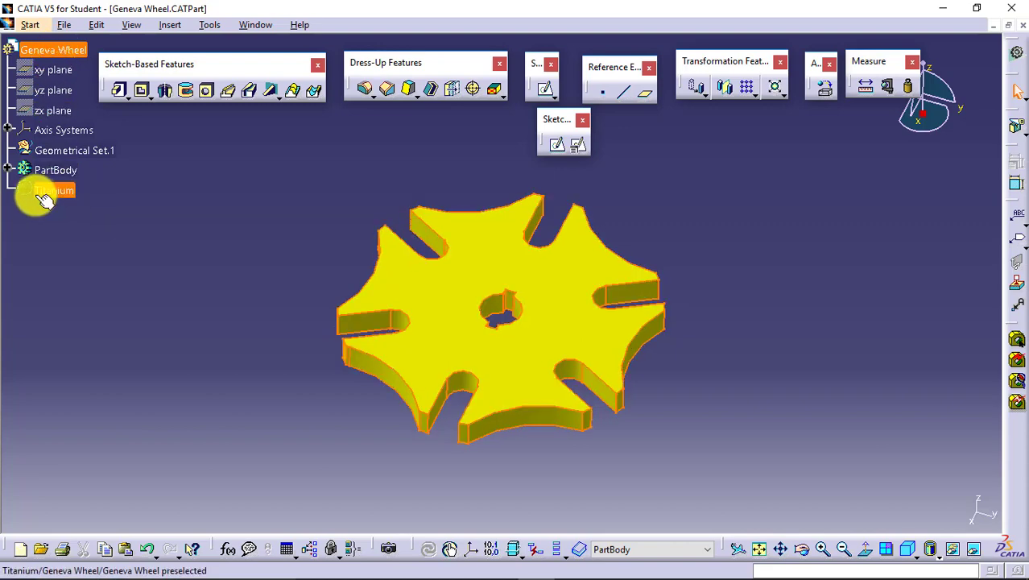
left_click(103, 200)
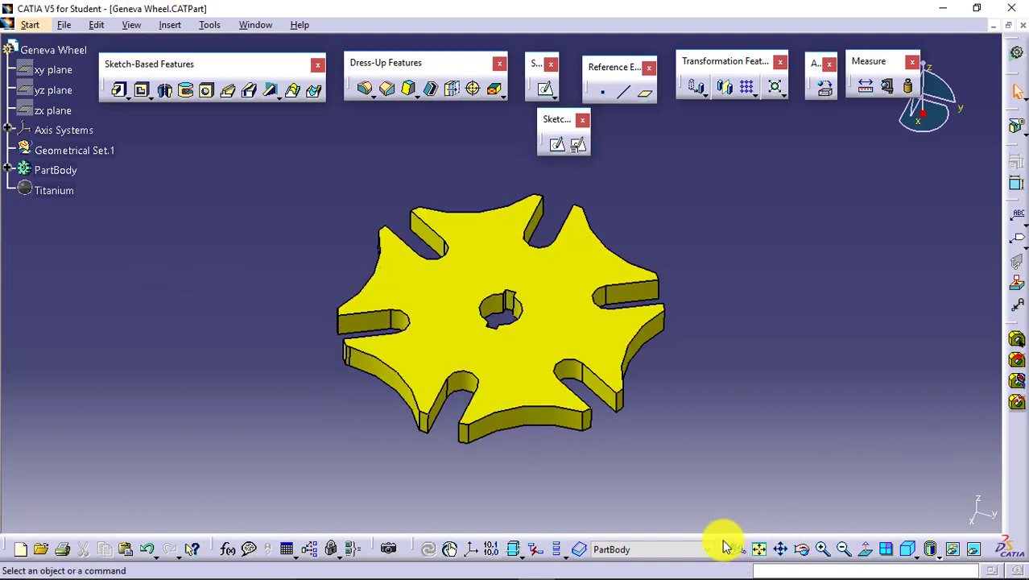
Float the View toolbar and switch the wheel from Shading to Shading with Edges.
left_click_drag(673, 507, 676, 504)
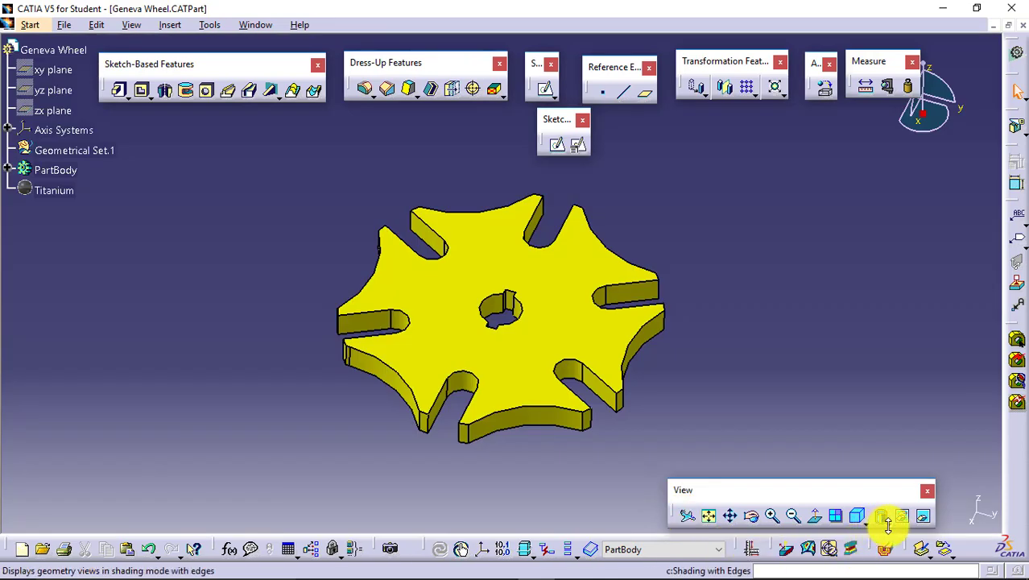
left_click(886, 524)
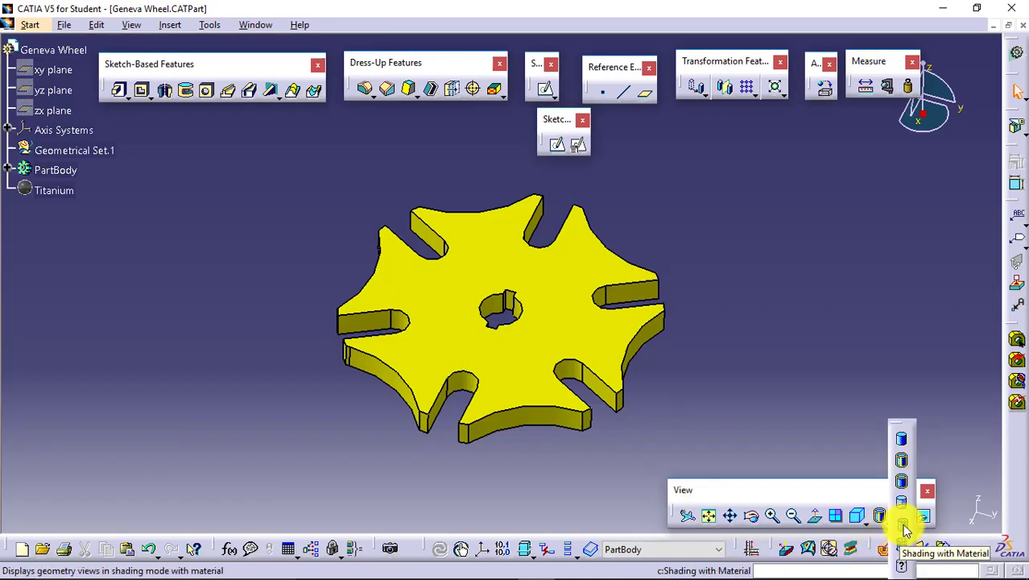
left_click(901, 502)
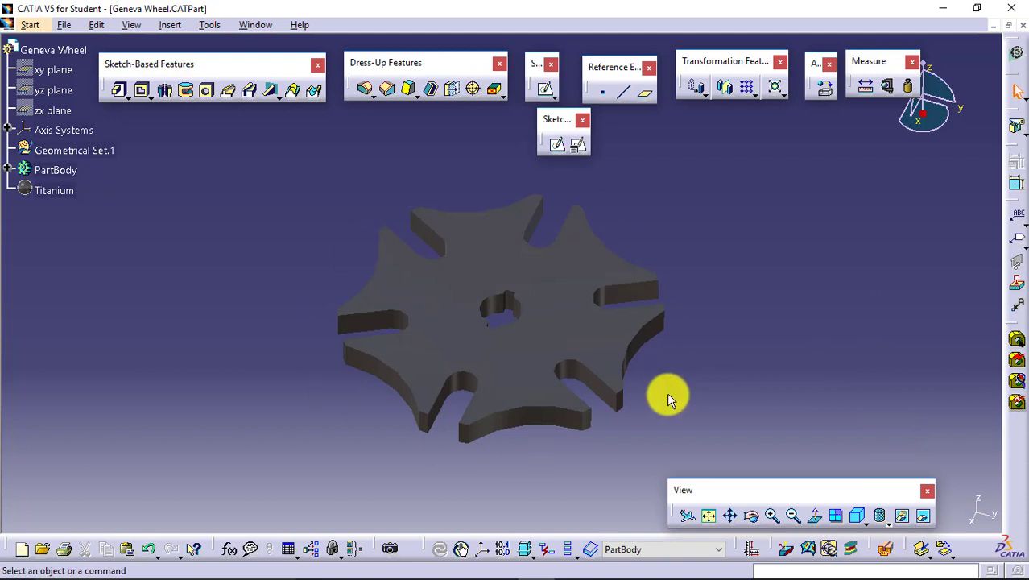
left_click(902, 520)
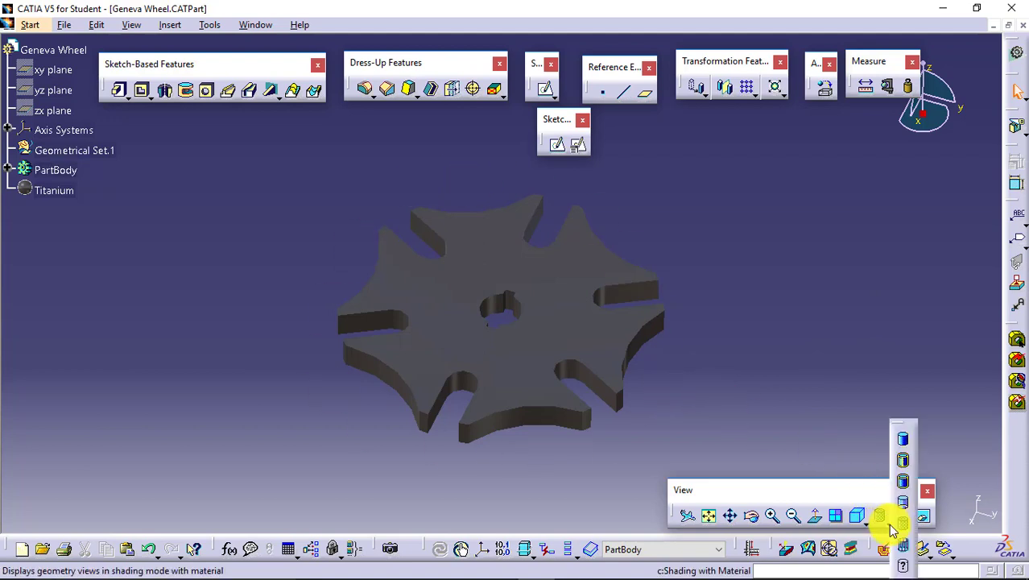
left_click(898, 458)
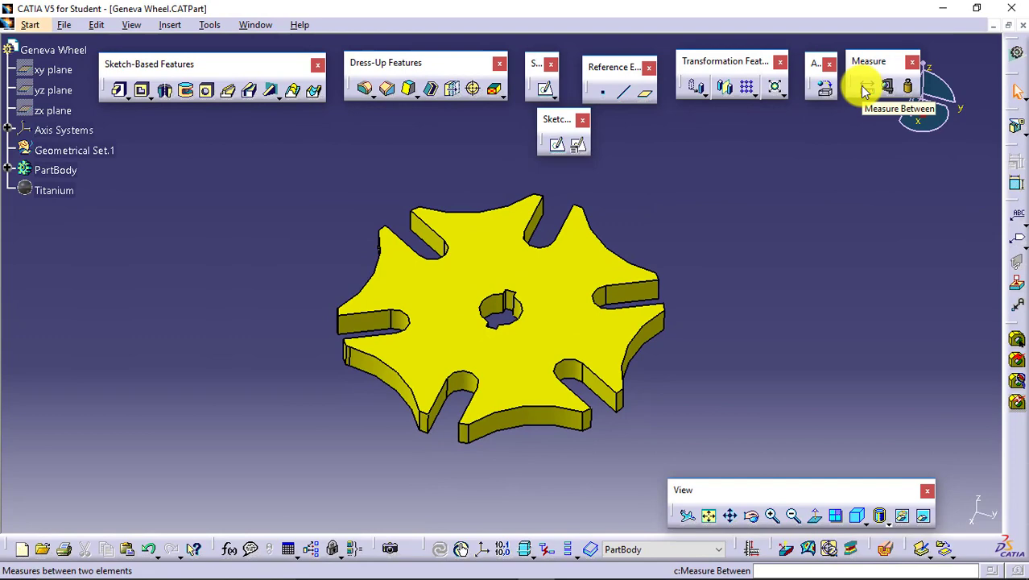
Measure the 40mm distance between opposite slot axes and expand its Length and Angle in the tree.
left_click(866, 89)
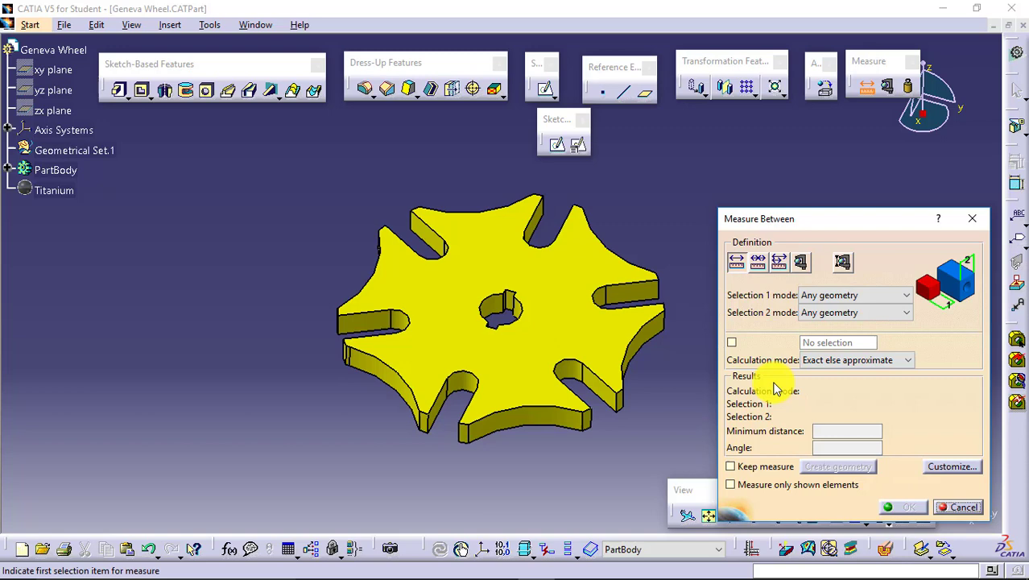
left_click(402, 324)
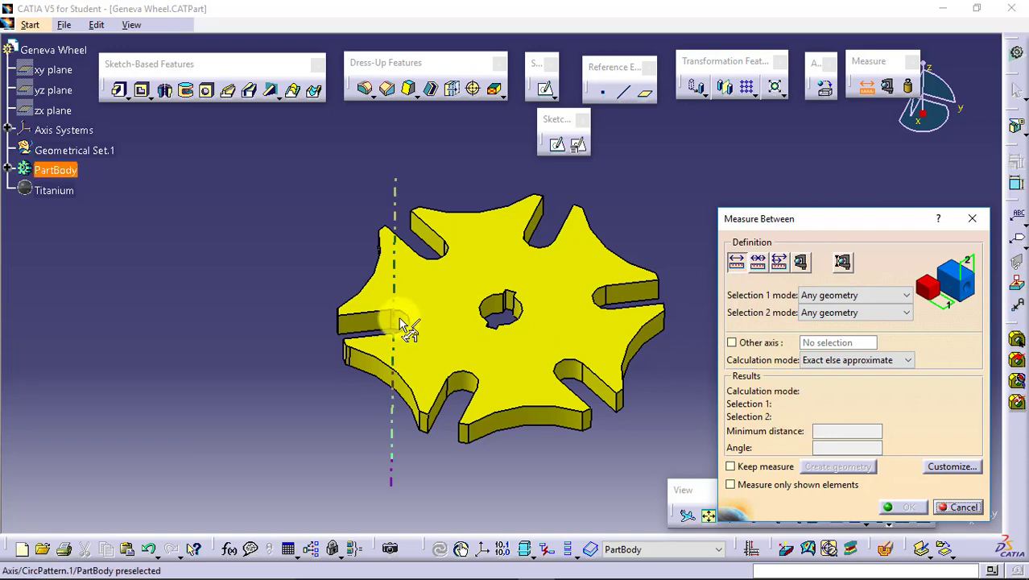
left_click(608, 300)
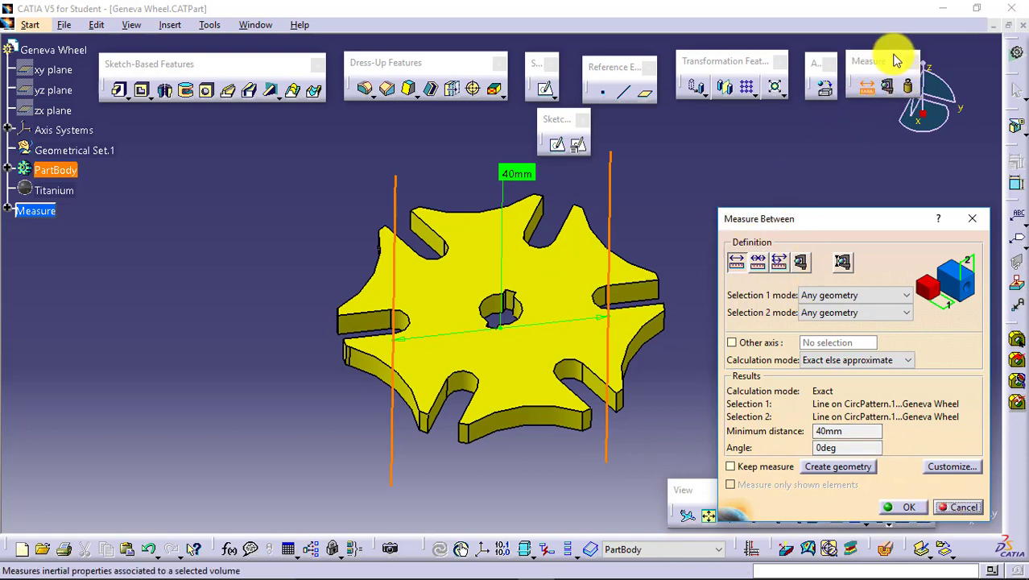
left_click(9, 212)
left_click(22, 230)
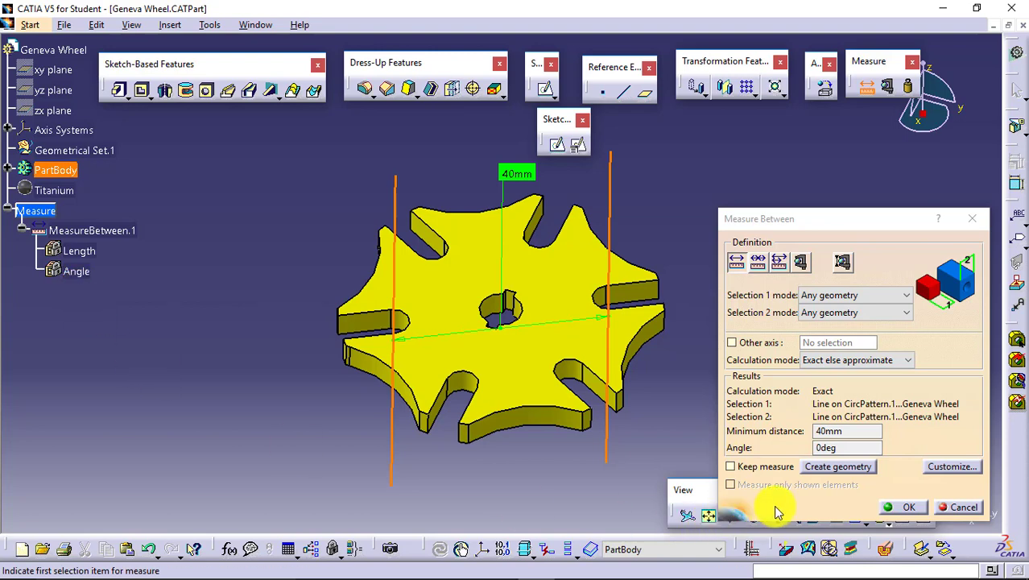
Discard the 40mm measure and measure the 20mm centre-hole-axis-to-notch-arc distance.
left_click(954, 508)
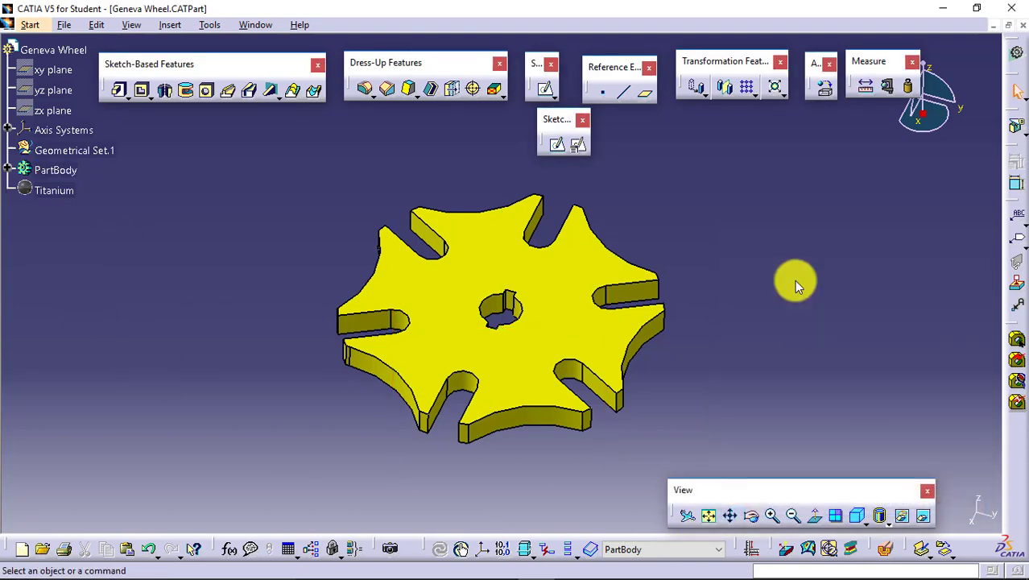
left_click(868, 89)
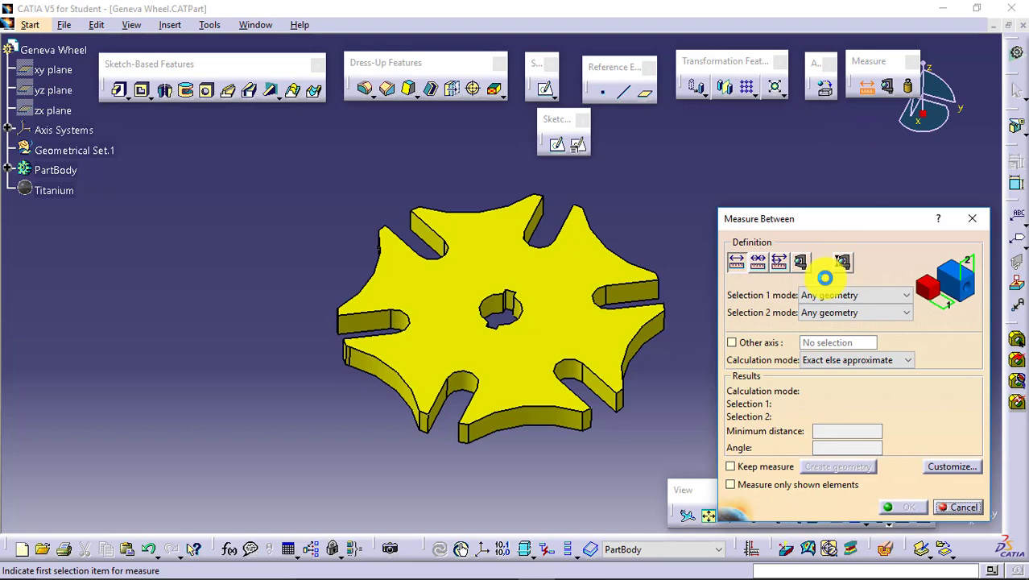
left_click(497, 306)
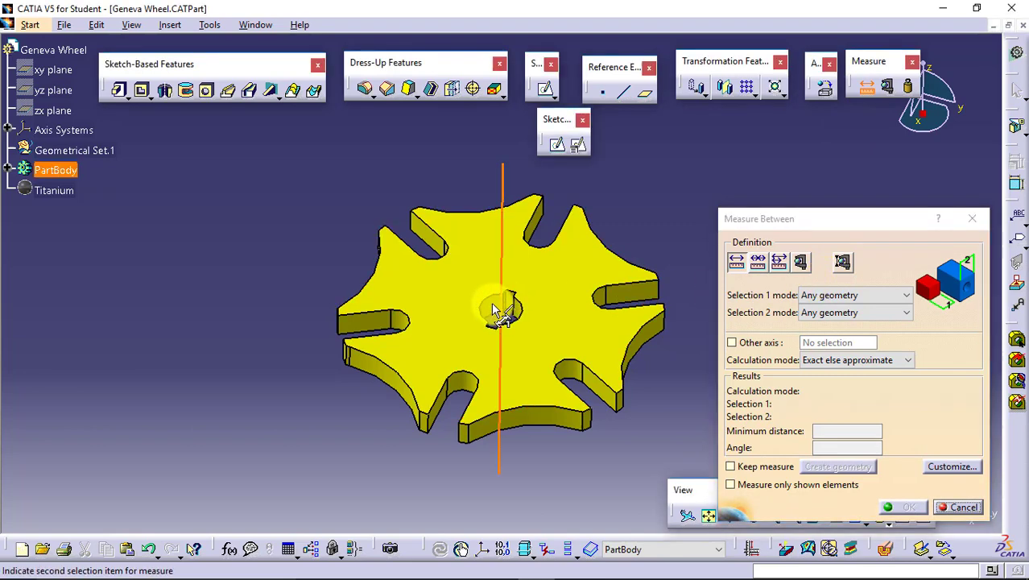
left_click(539, 238)
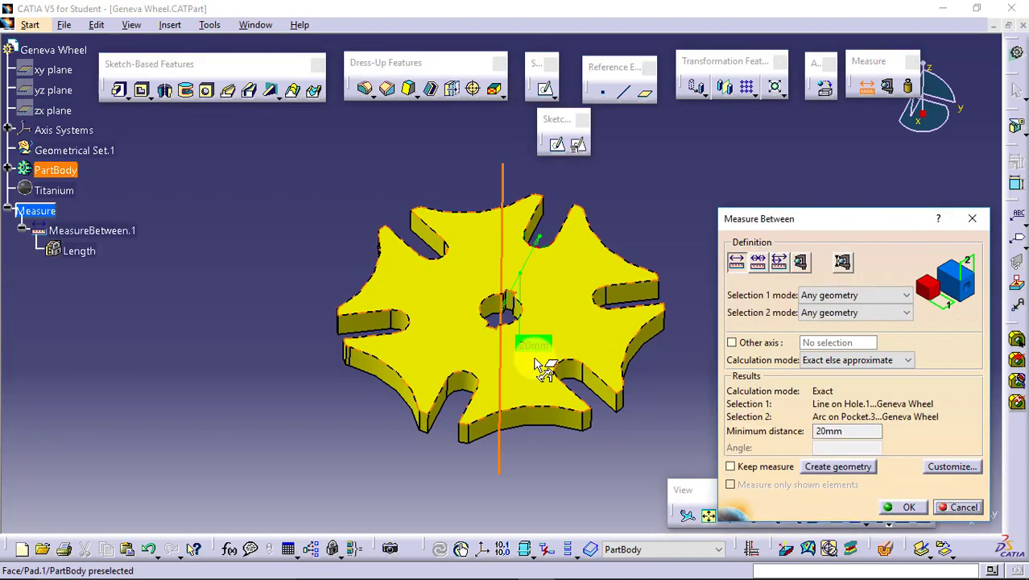
left_click(959, 507)
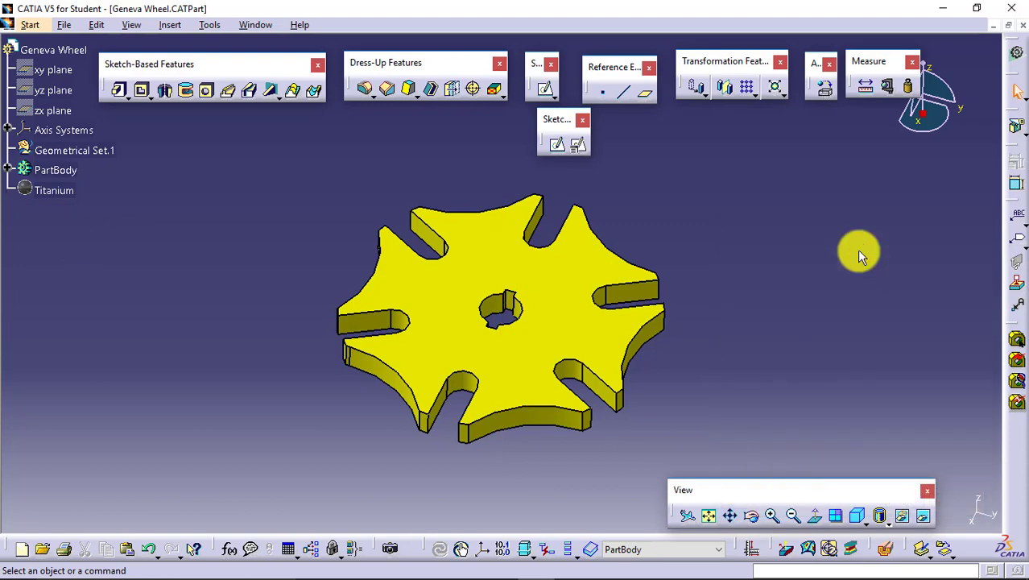
Use Measure Item on the slot end arc (3mm radius) and the centre hole edge (4mm radius).
left_click(887, 89)
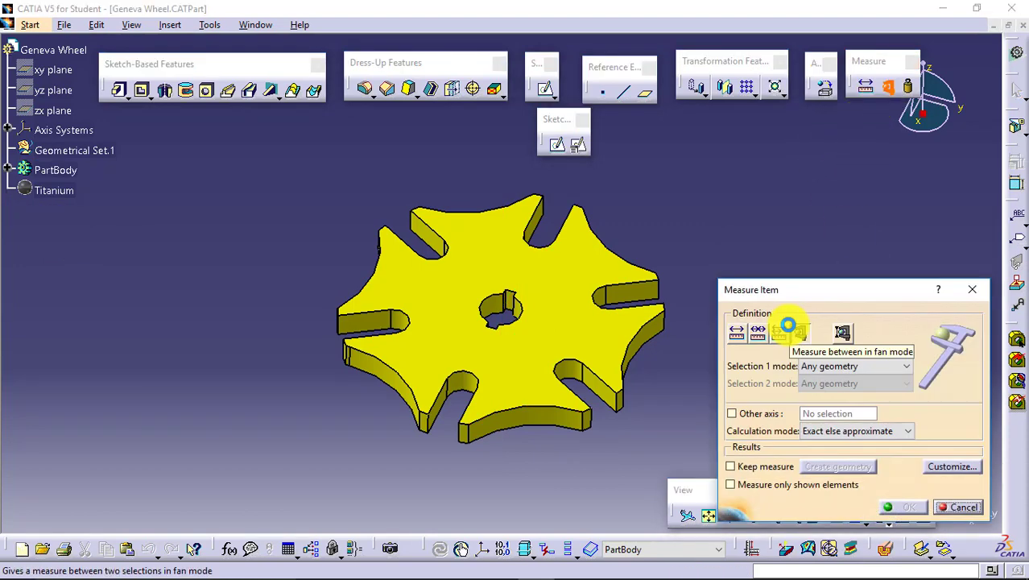
left_click(604, 293)
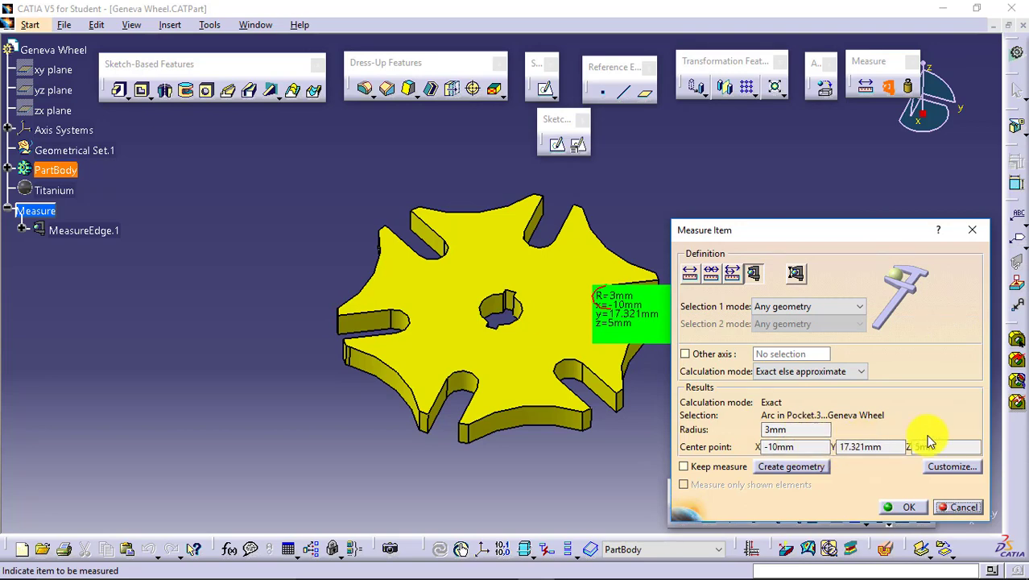
left_click(960, 506)
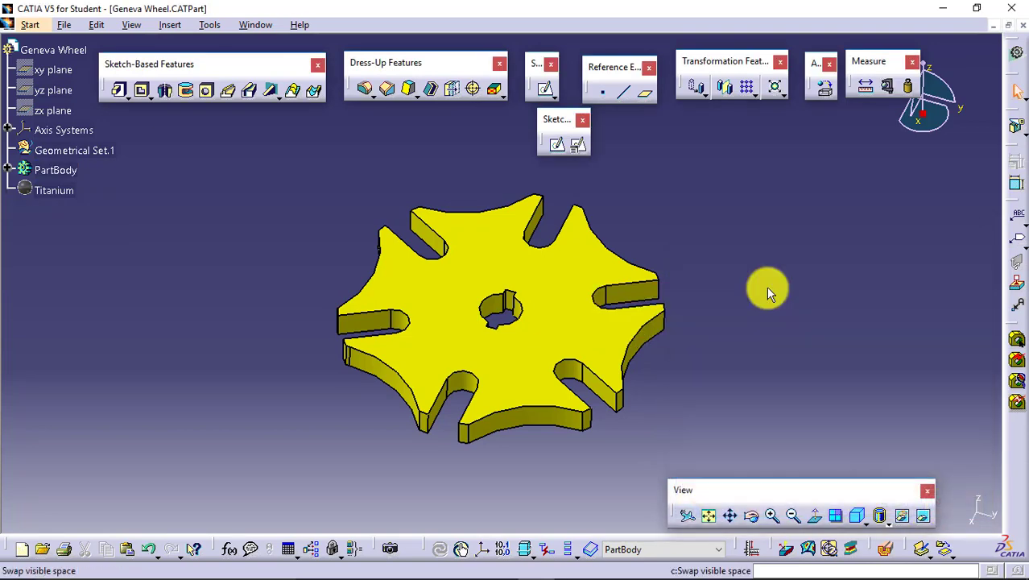
left_click(885, 87)
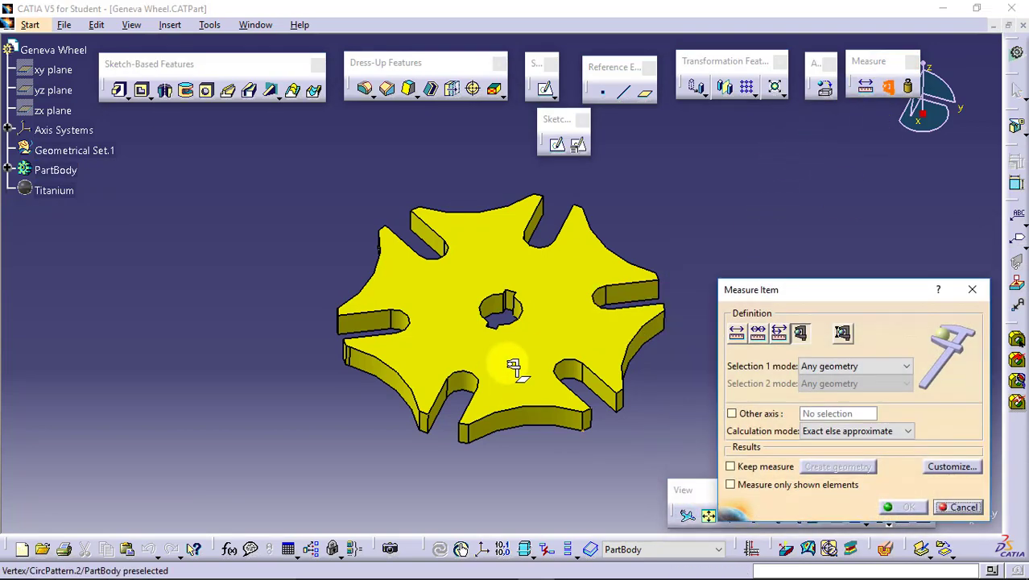
left_click(493, 300)
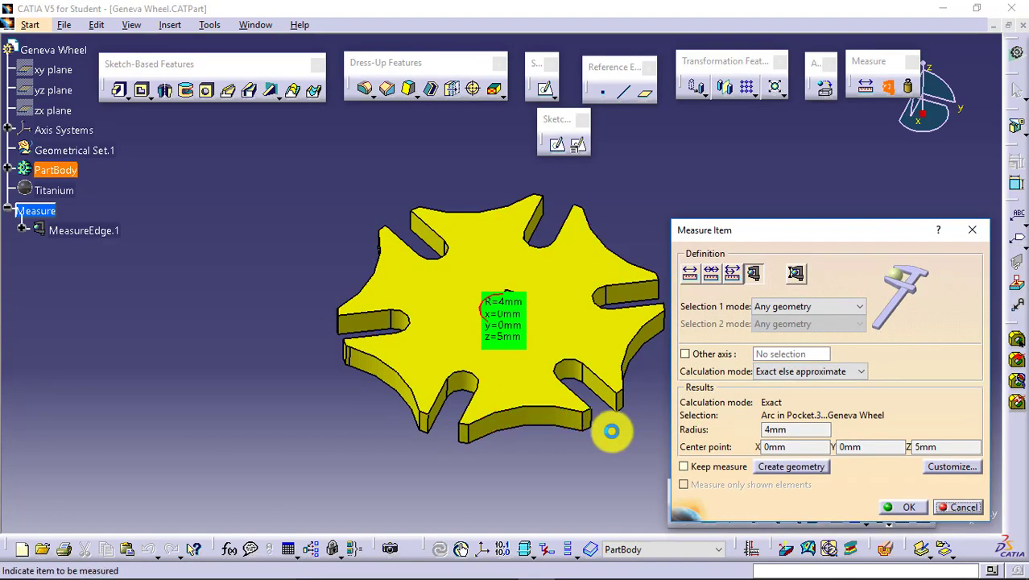
left_click(960, 506)
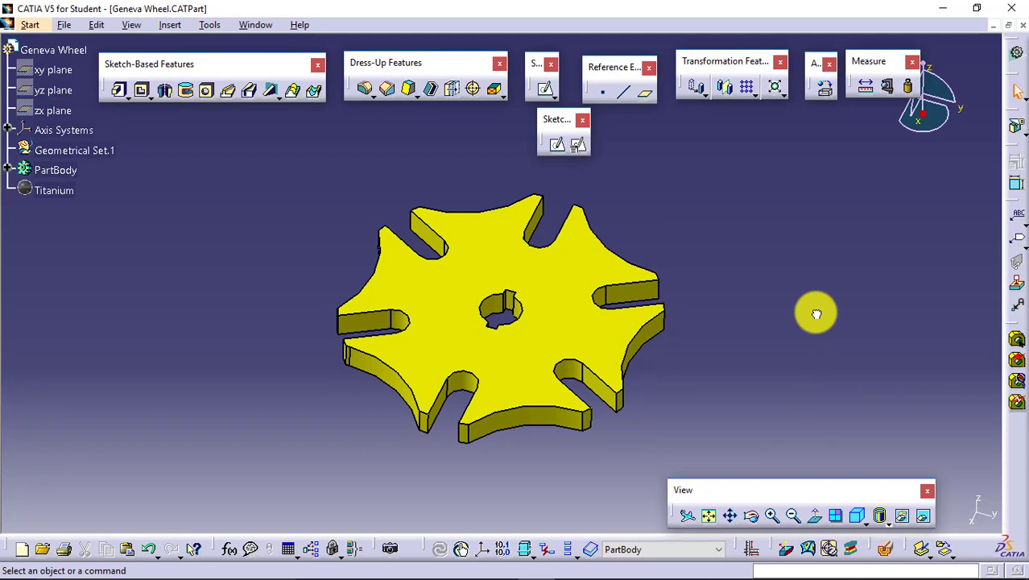
Run Measure Inertia on the Geneva Wheel part, read the titanium mass properties, then cancel.
left_click(908, 87)
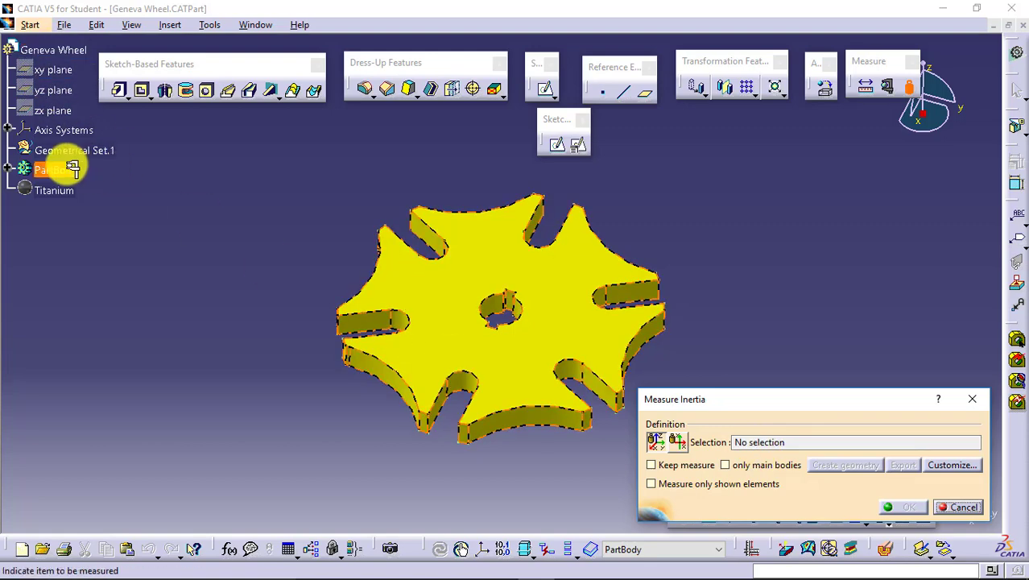
left_click(81, 49)
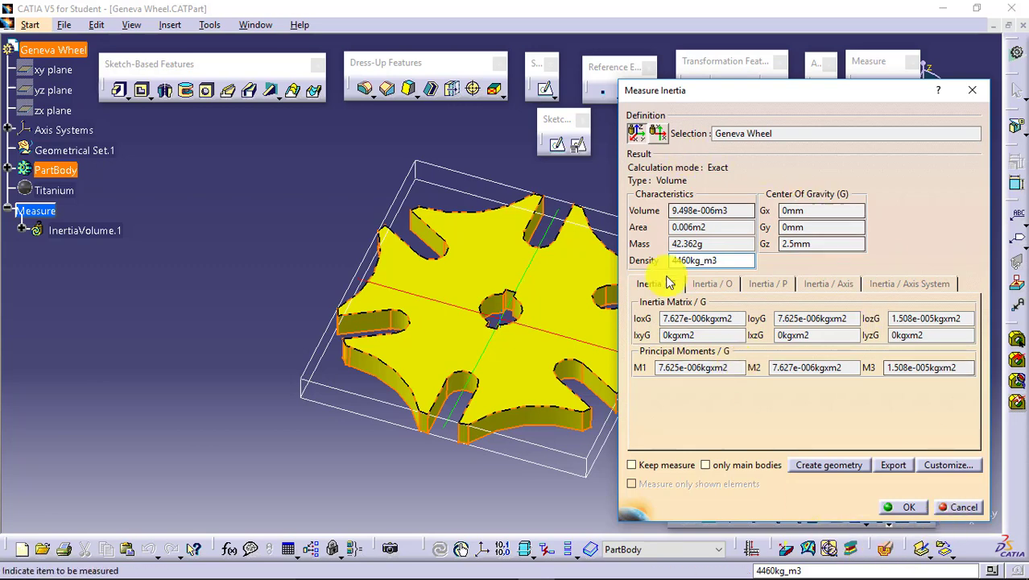
left_click(956, 509)
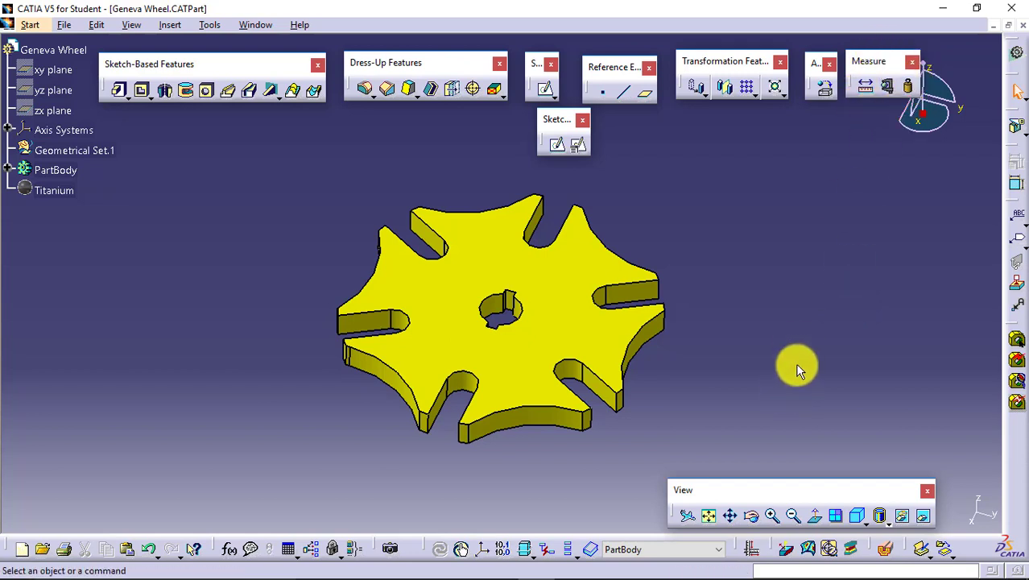
Delete Titanium from the tree and rerun Measure Inertia, highlighting the 1000kg_m3 density.
right_click(50, 188)
left_click(108, 372)
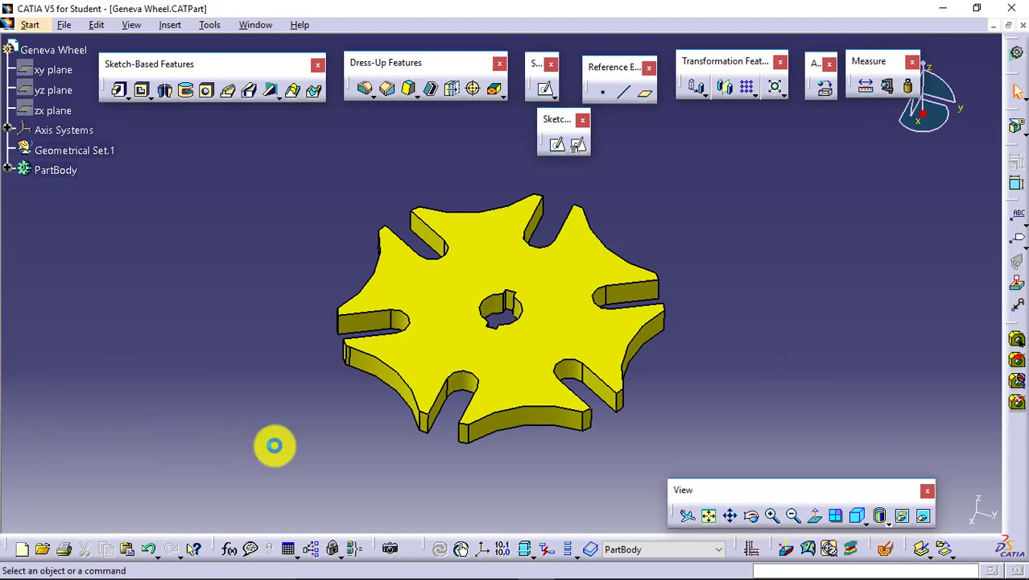
left_click(910, 87)
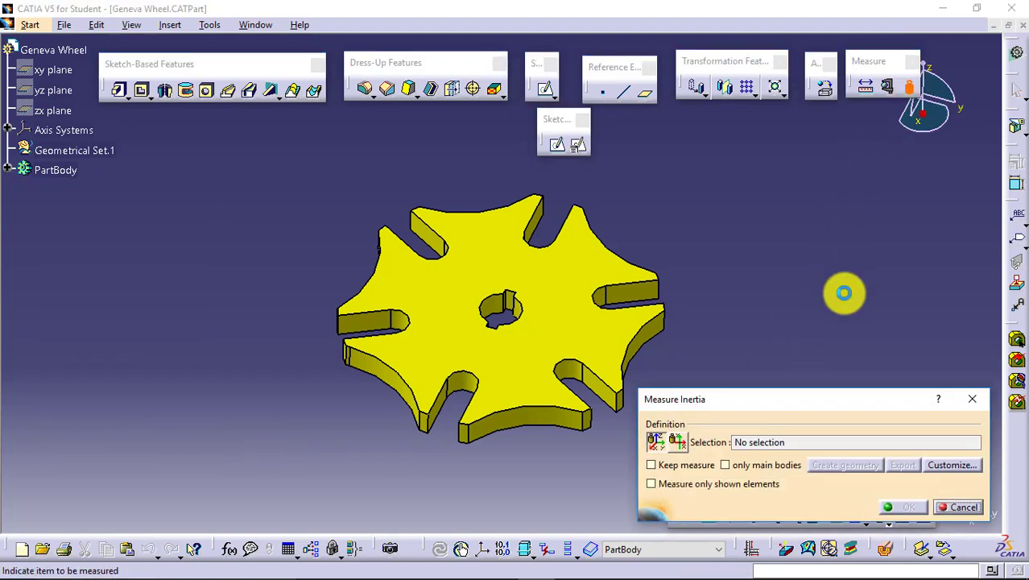
left_click(55, 48)
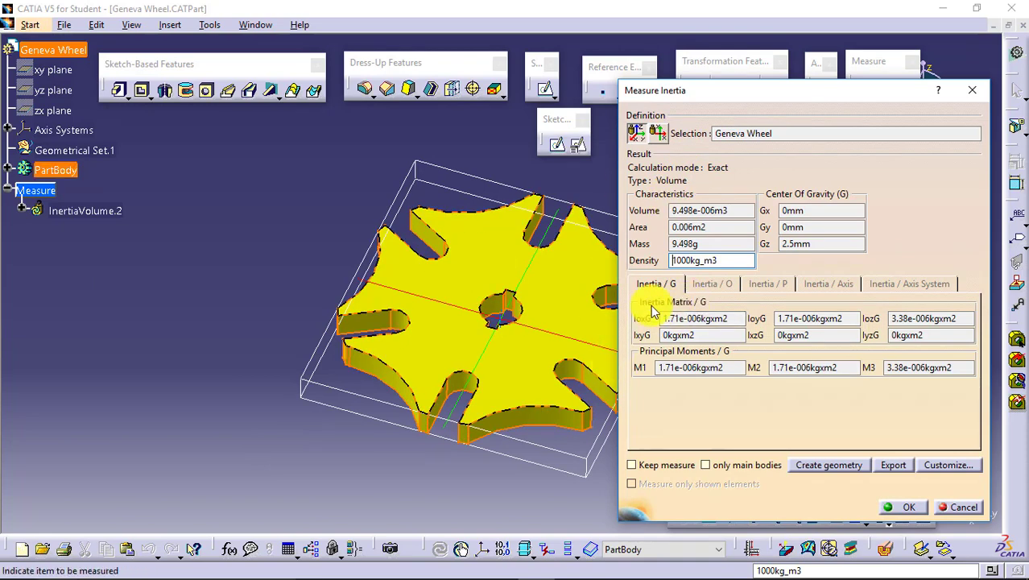
left_click_drag(725, 258, 677, 256)
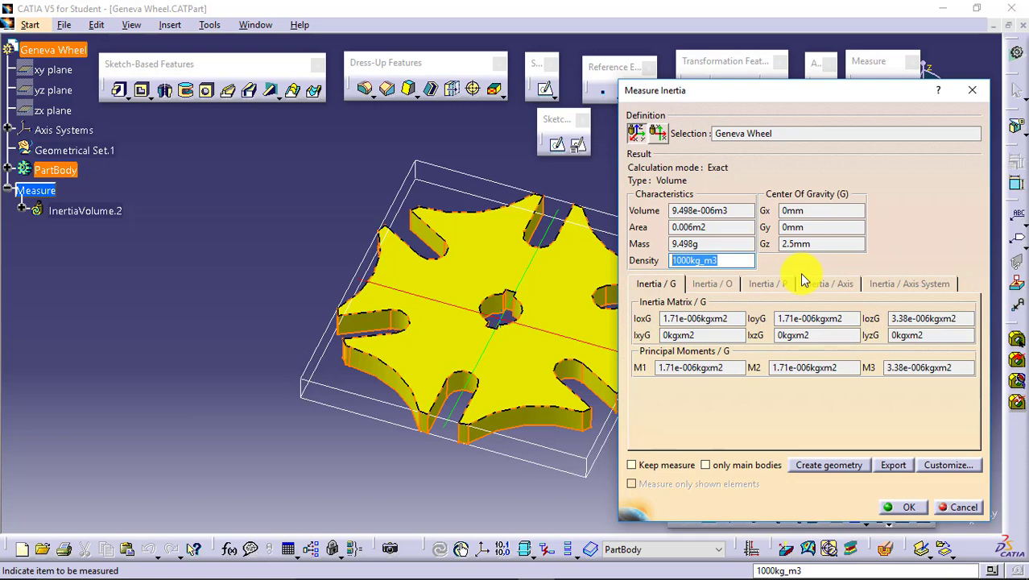
Cancel the Measure Inertia dialog so InertiaVolume.2 is not kept.
left_click(964, 506)
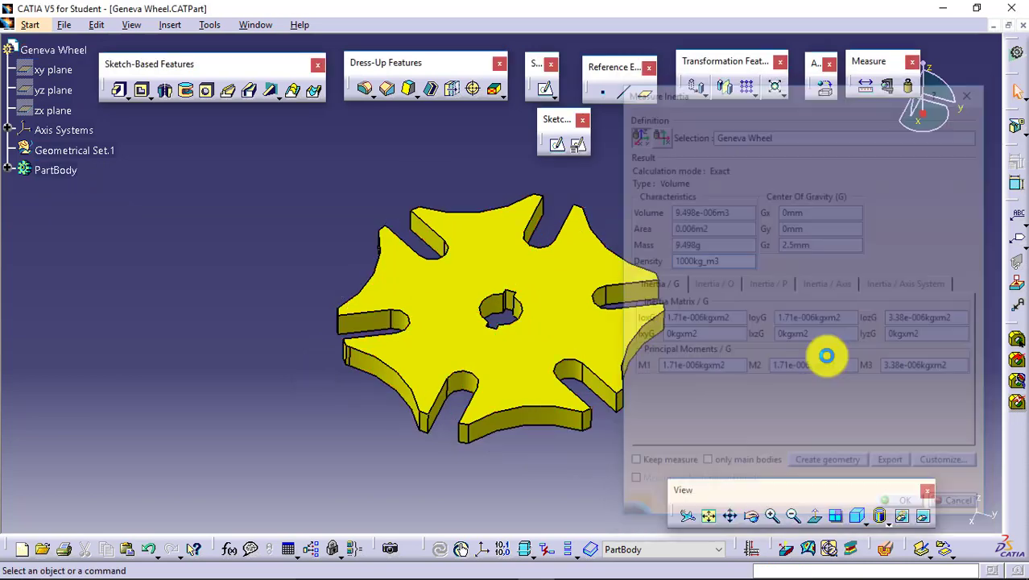